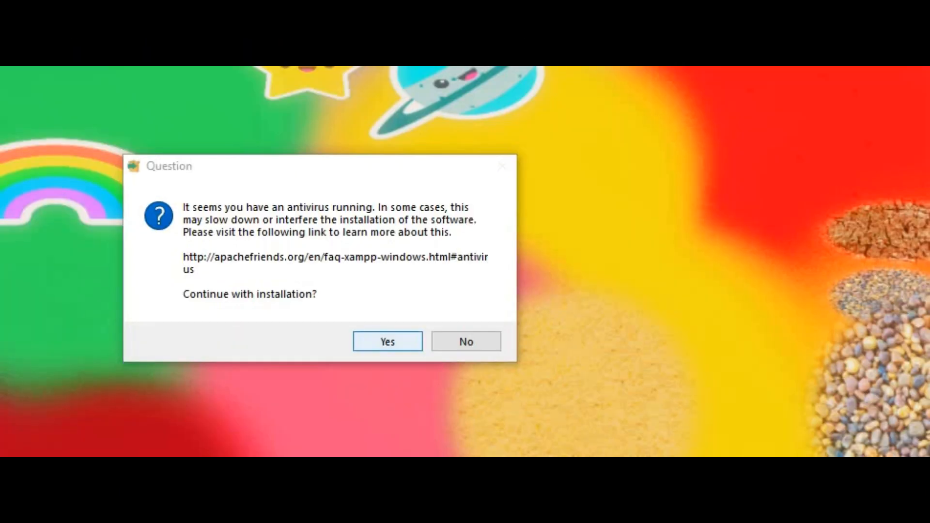
Install XAMPP with default components into C:\xampp, keeping English as the language.
left_click(383, 344)
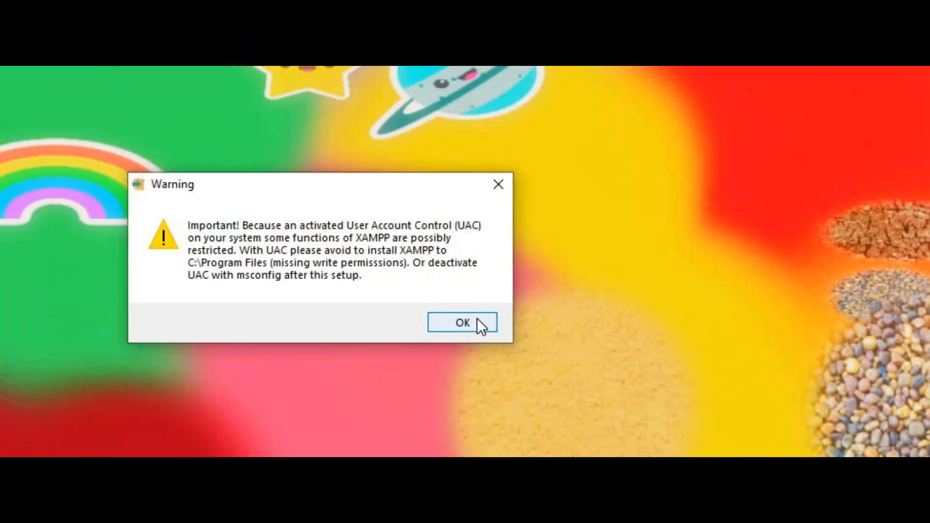
left_click(478, 318)
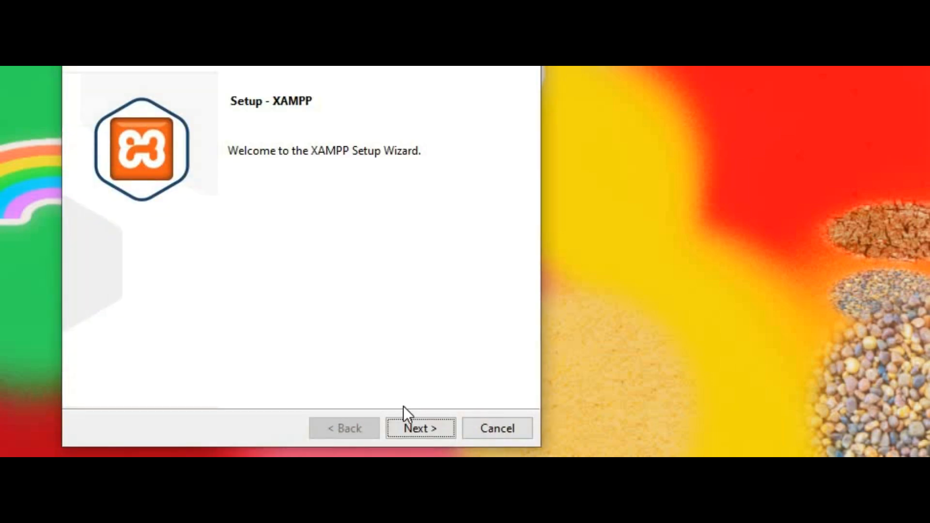
left_click(423, 427)
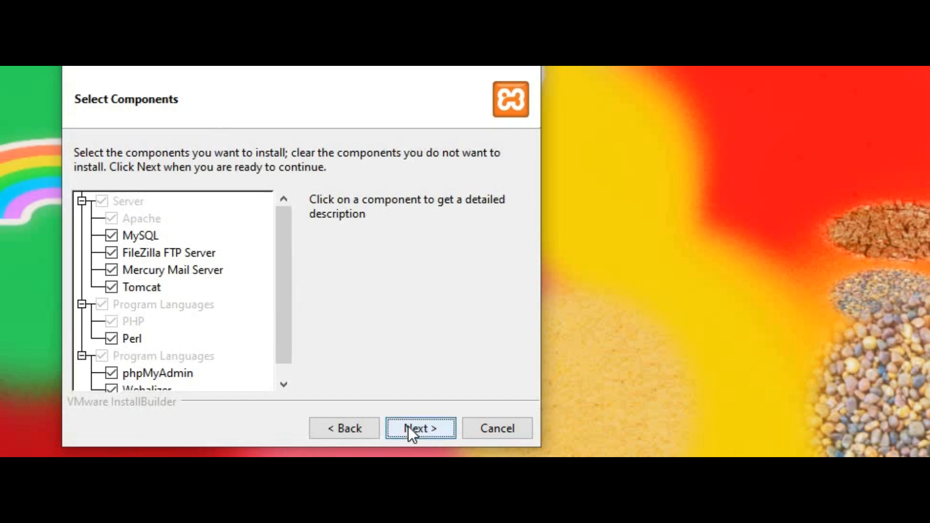
left_click(422, 426)
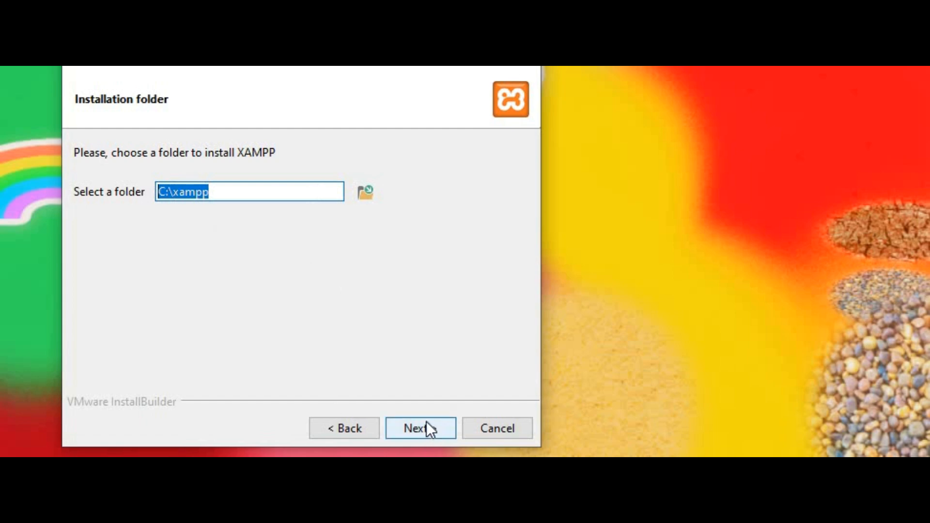
left_click(426, 429)
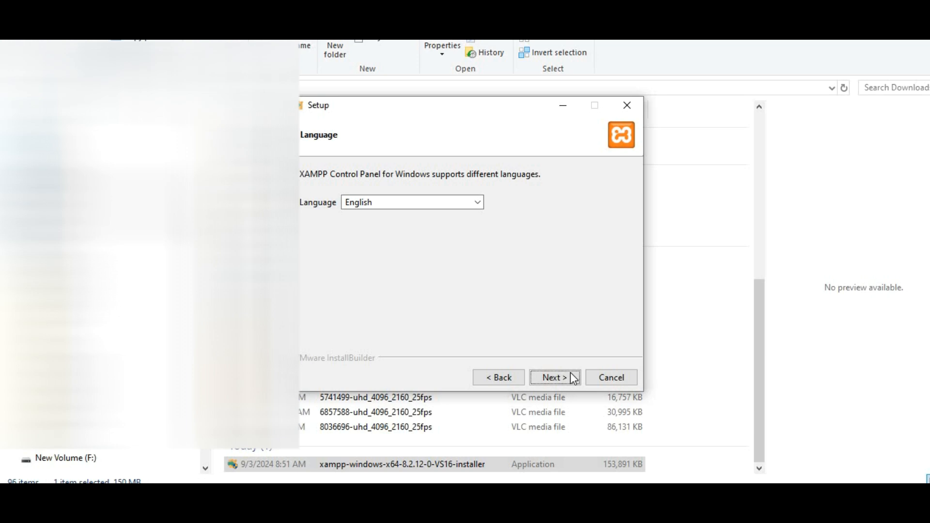
left_click(562, 377)
left_click(560, 376)
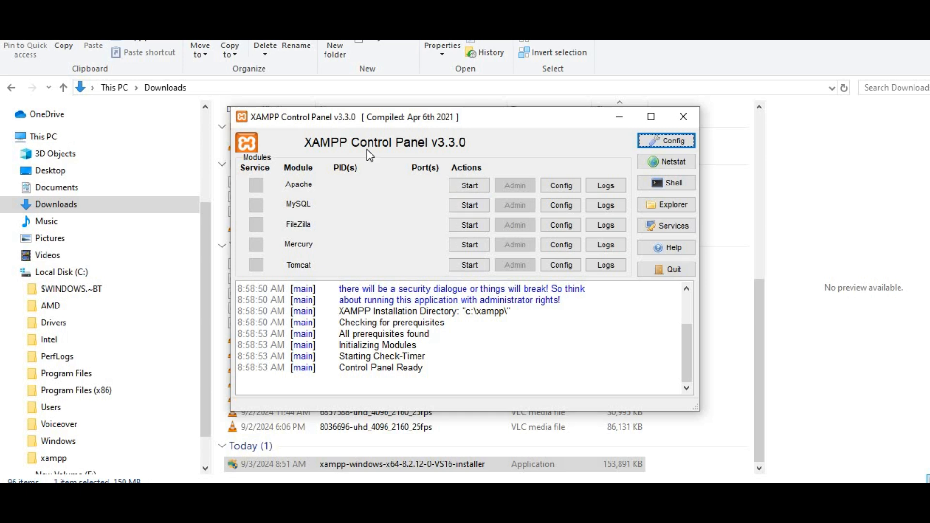
Start Apache (ports 80, 443) and MySQL (port 3306) from the maximized Control Panel.
left_click(653, 117)
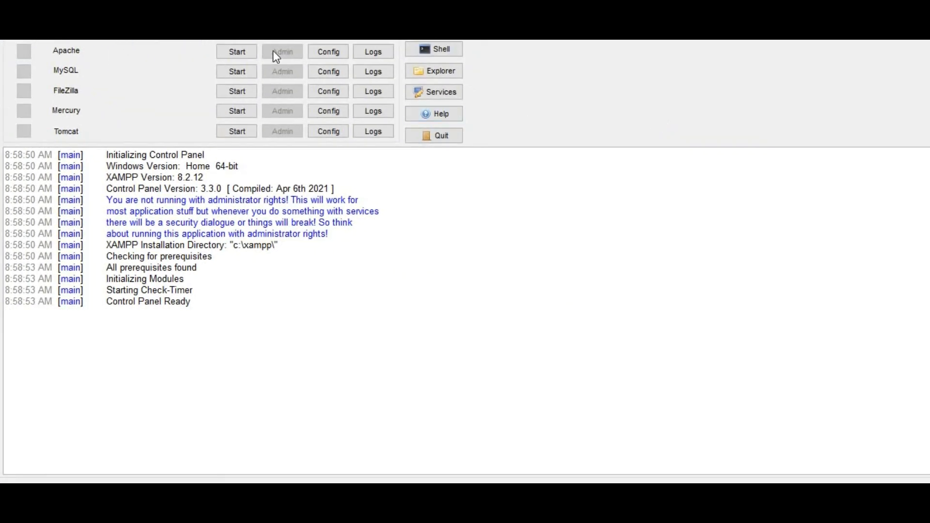
left_click(233, 51)
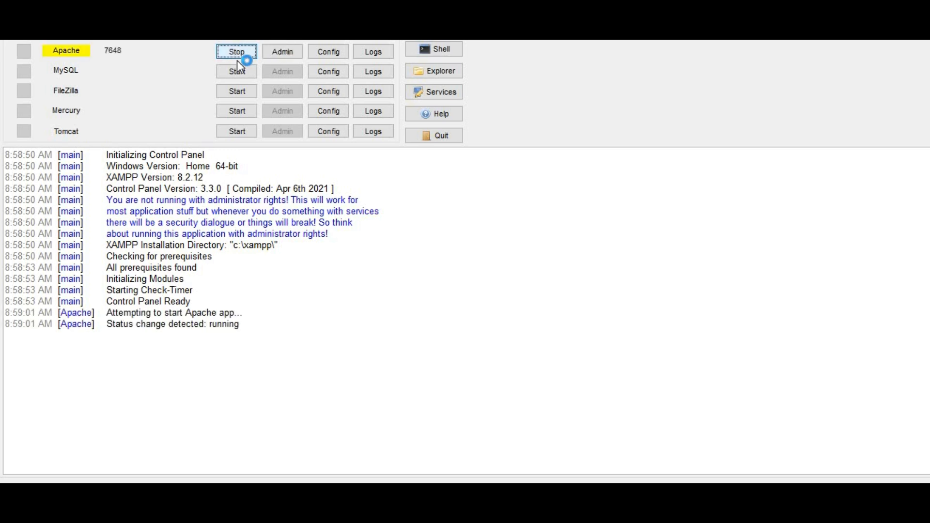
left_click(238, 72)
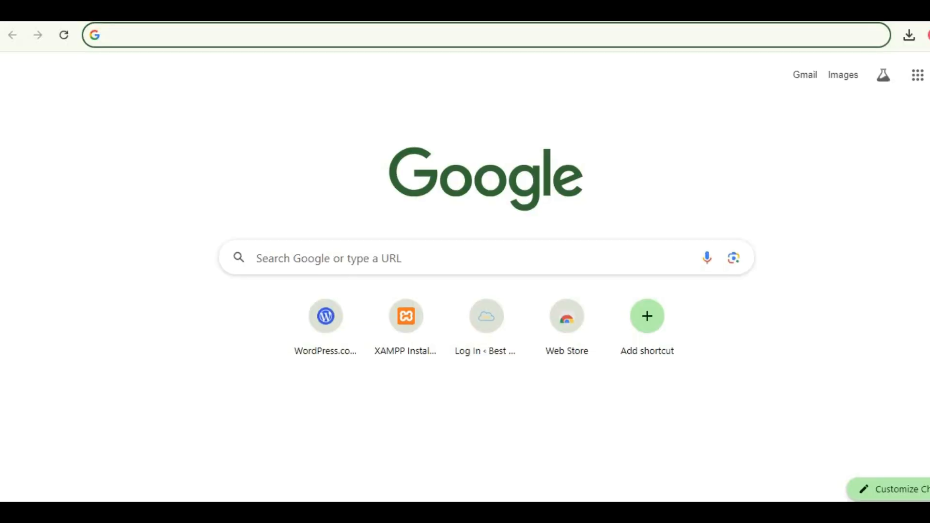
type("www.")
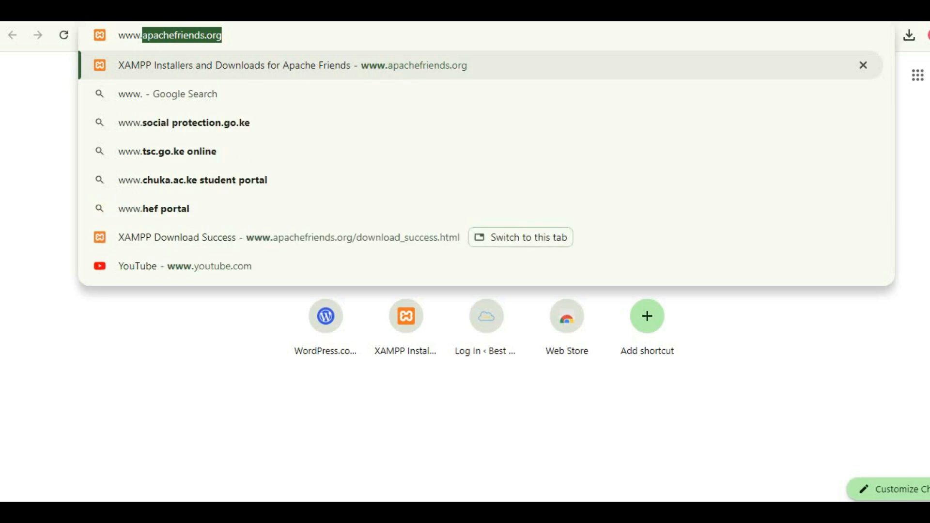
type("wordpress.org")
key("Return")
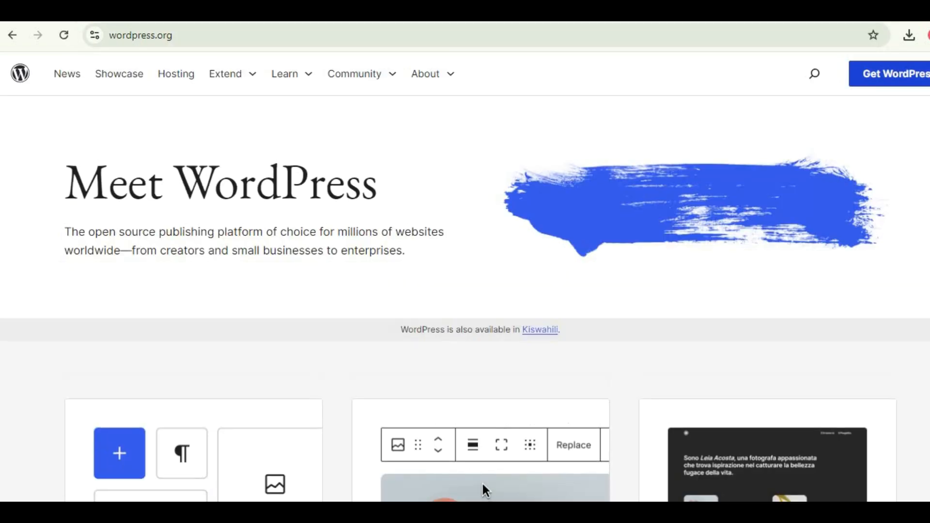
left_click(900, 75)
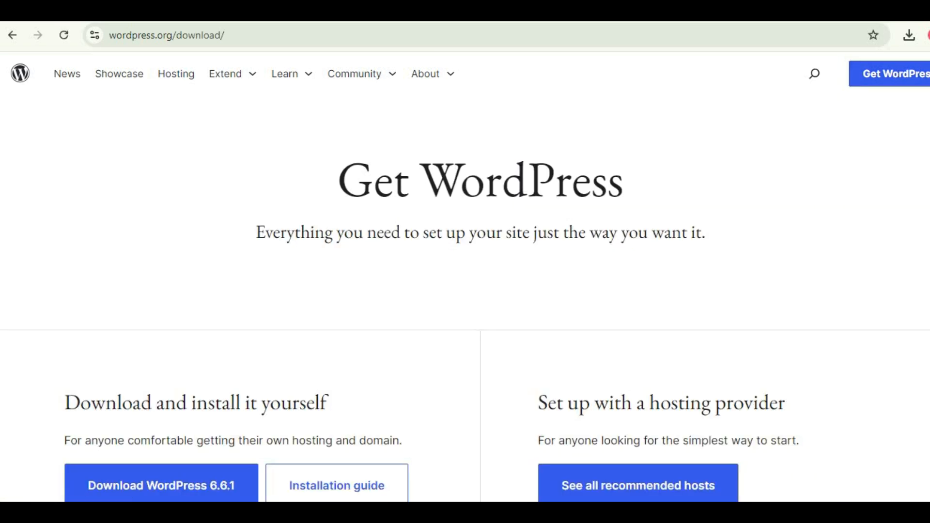
scroll(292, 349, "down", 3)
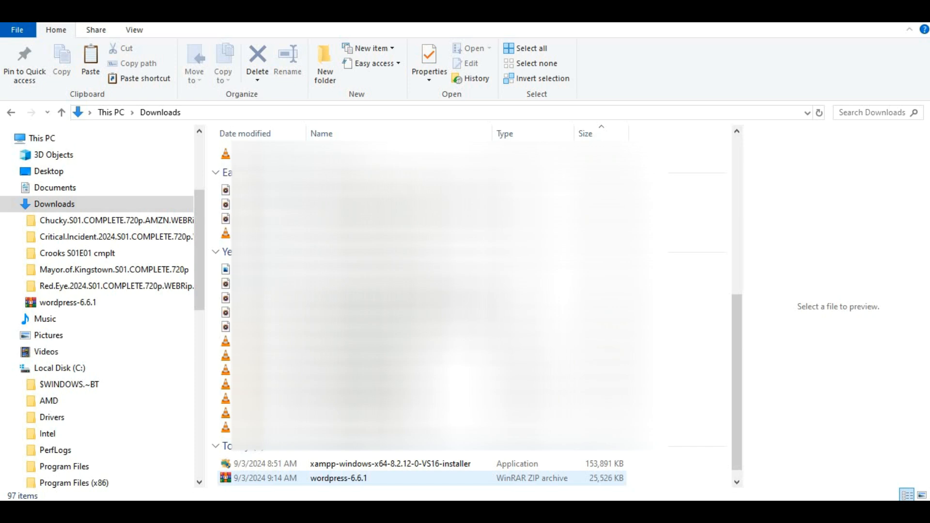
Copy the wordpress-6.6.1 ZIP from Downloads and paste it into C:\xampp\htdocs.
right_click(321, 479)
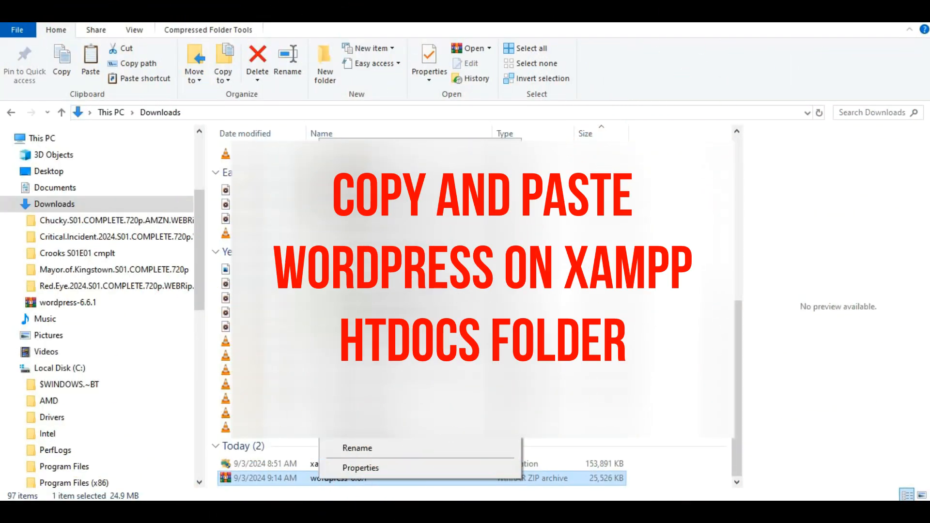
left_click(352, 399)
left_click(67, 371)
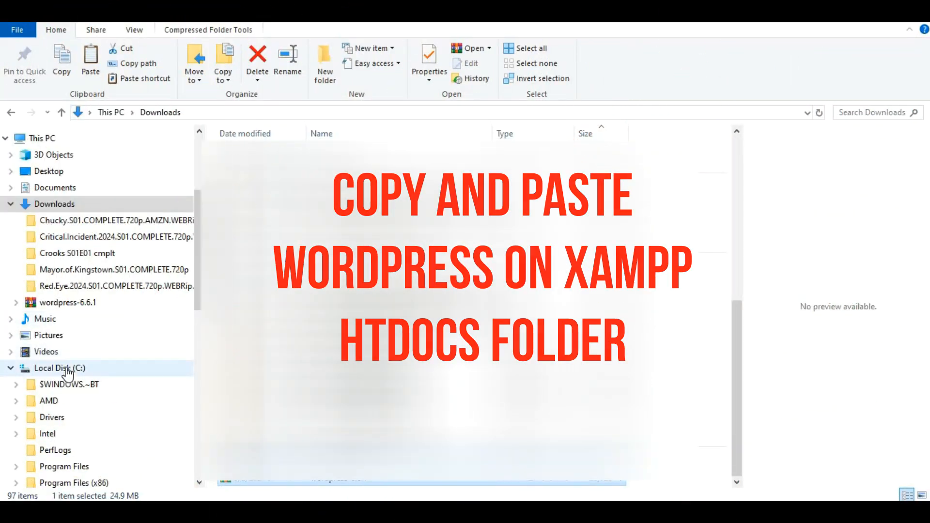
double_click(471, 244)
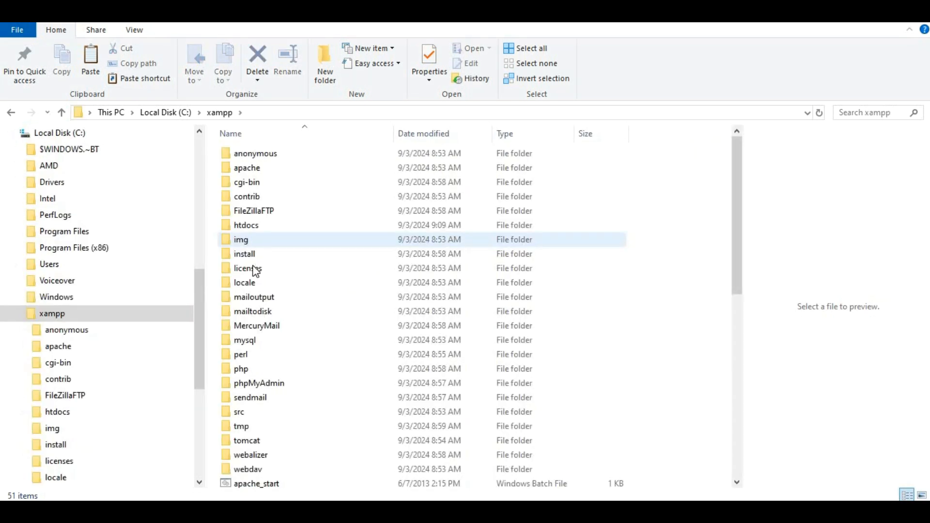
double_click(258, 227)
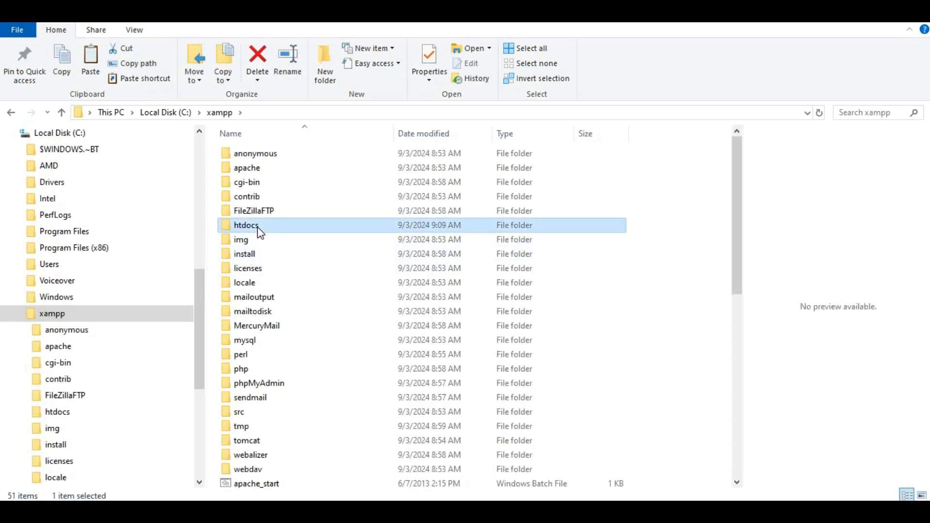
right_click(272, 267)
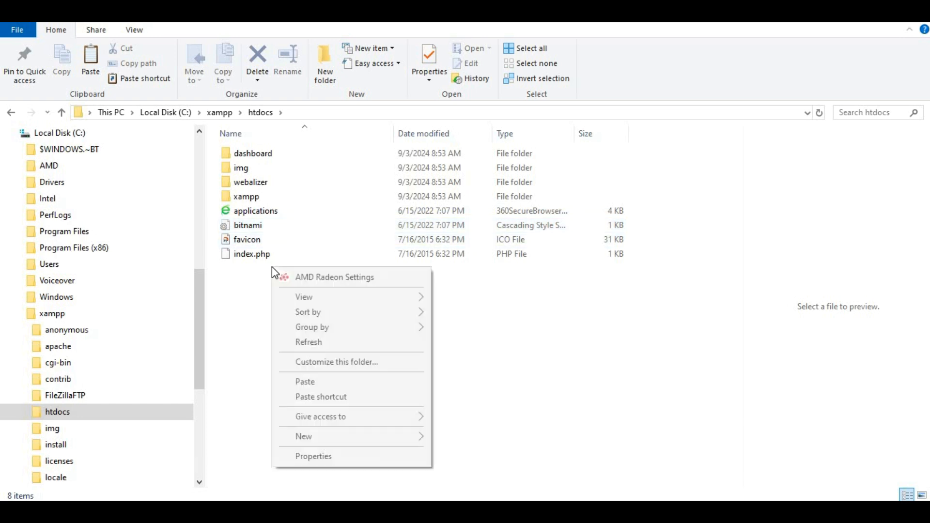
left_click(343, 382)
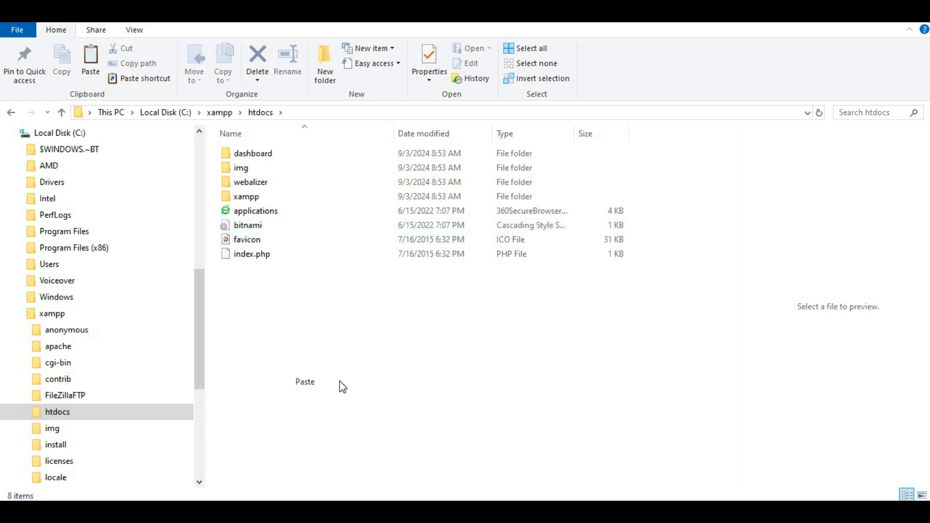
Extract the archive's wordpress folder to C:\xampp\htdocs\wordpress-6.6.1 with WinRAR.
double_click(340, 266)
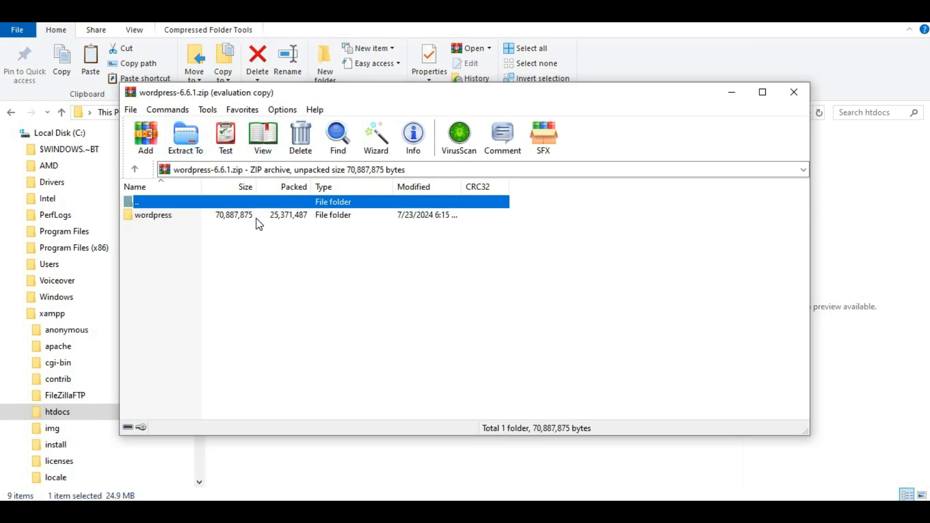
left_click(252, 216)
left_click(186, 138)
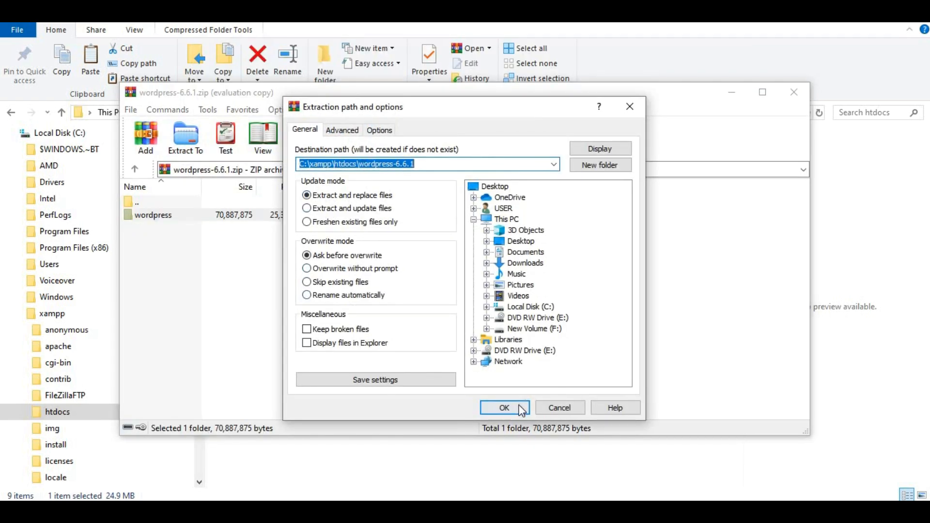
left_click(507, 407)
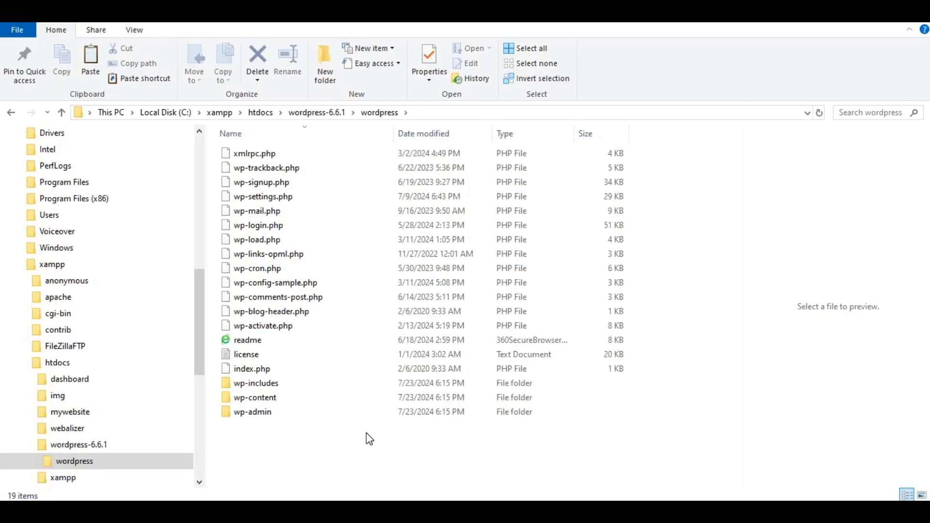
Copy every file from wordpress-6.6.1\wordpress and paste them into the htdocs mywebsite folder.
left_click_drag(370, 433, 216, 141)
key("ctrl+c")
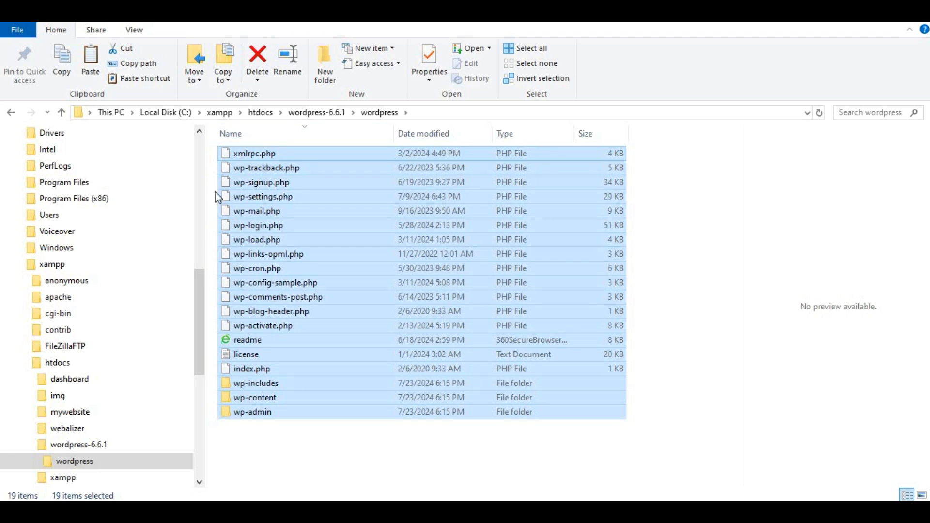
left_click(260, 113)
right_click(286, 182)
left_click(326, 424)
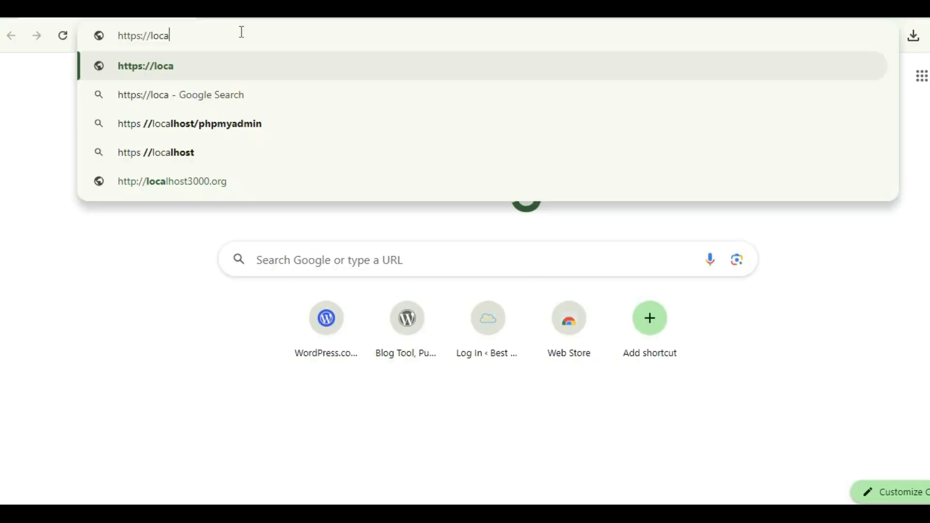
type("local")
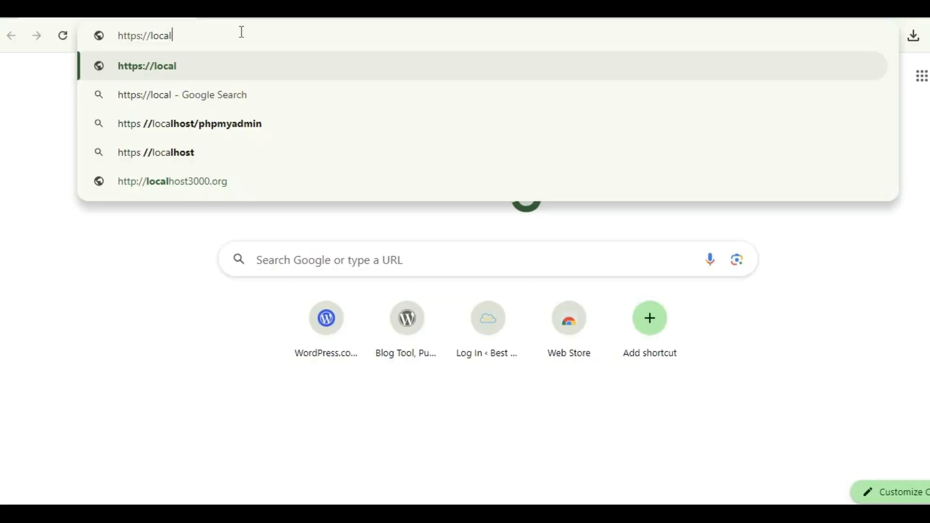
key("BackSpace")
key("BackSpace")
key("BackSpace")
key("BackSpace")
key("BackSpace")
key("BackSpace")
key("BackSpace")
key("BackSpace")
key("BackSpace")
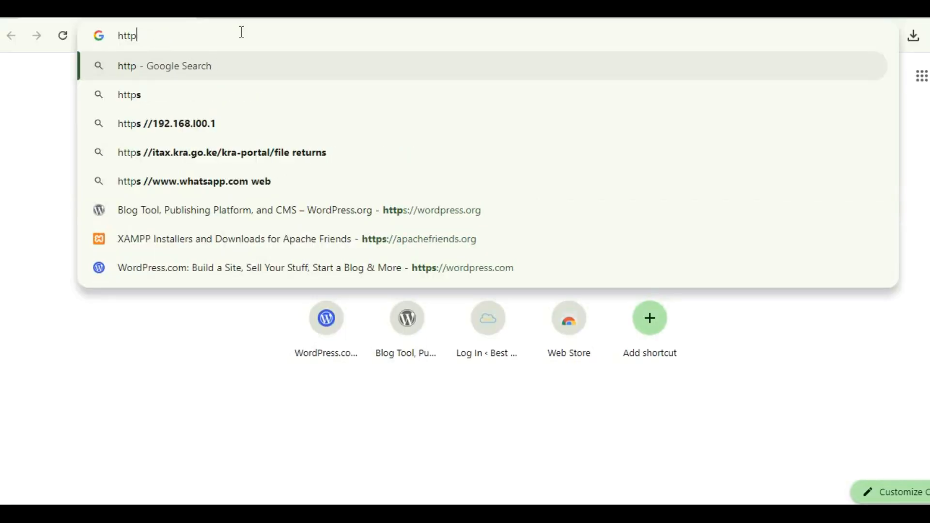
type("://localhost")
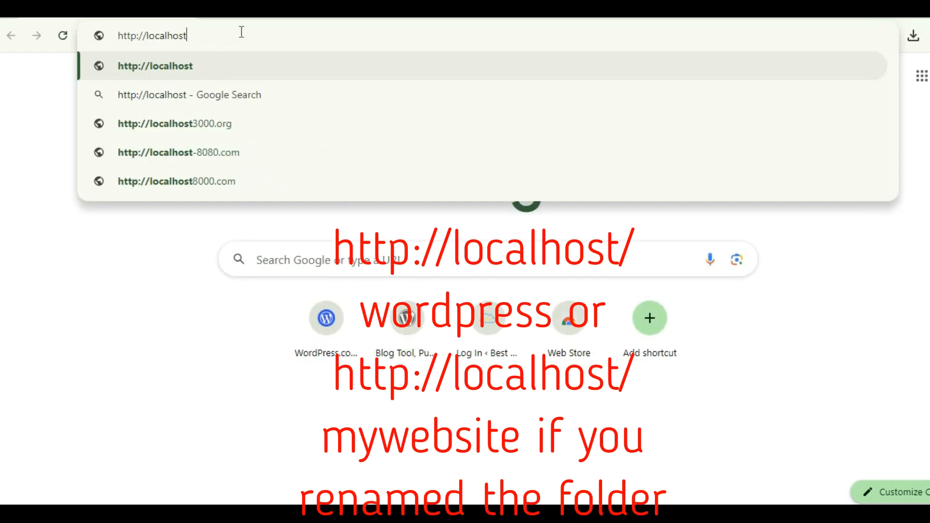
type("/mywebsit")
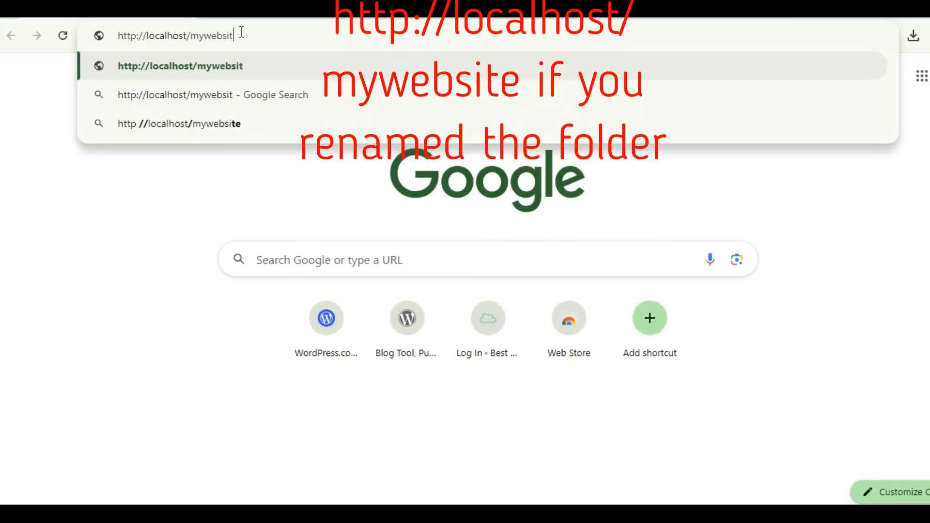
type("e")
key("Return")
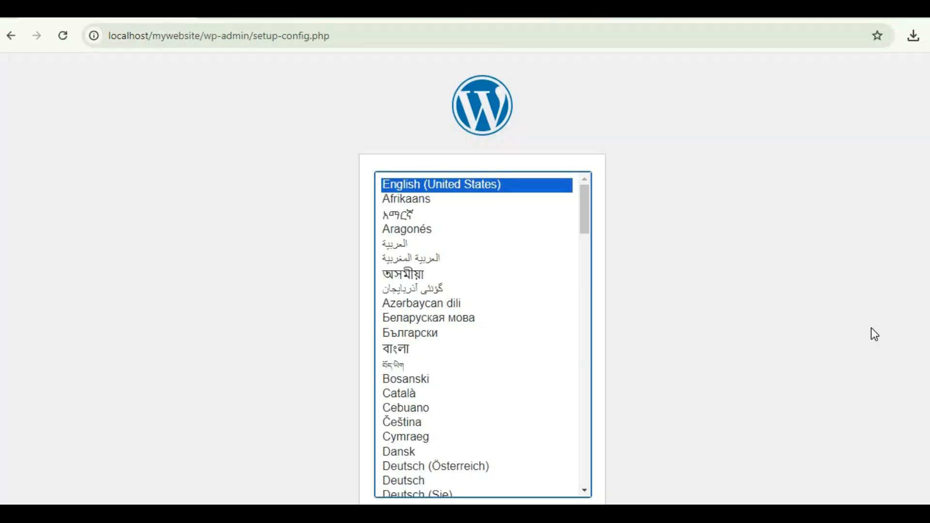
scroll(708, 458, "down", 1)
left_click(558, 466)
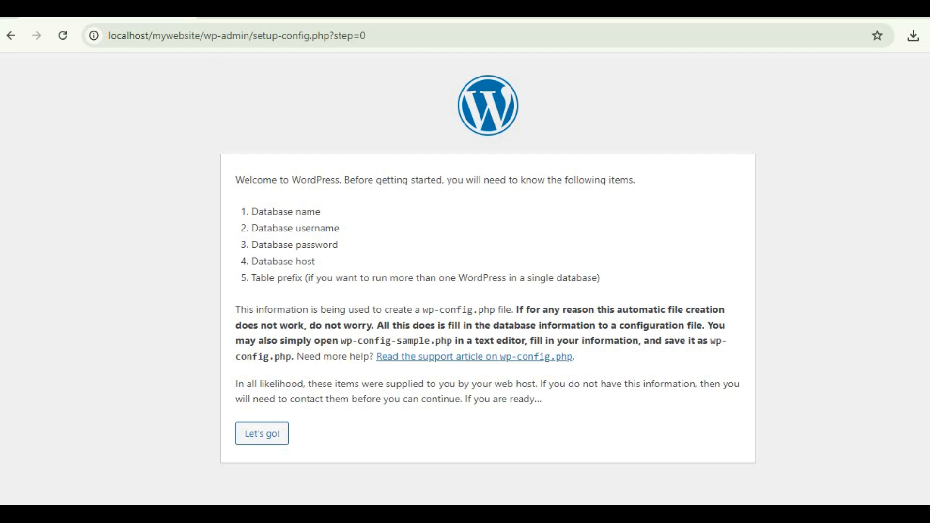
key("ctrl+t")
left_click(238, 34)
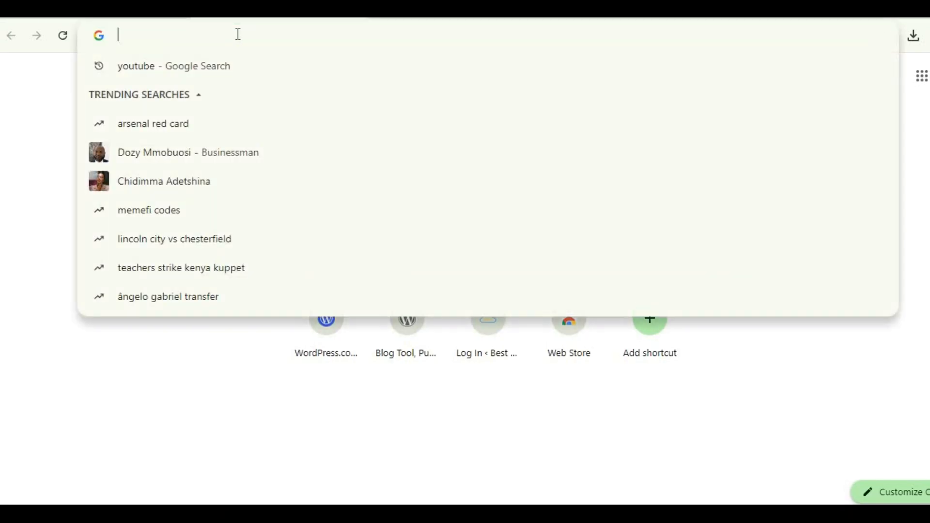
type("http://")
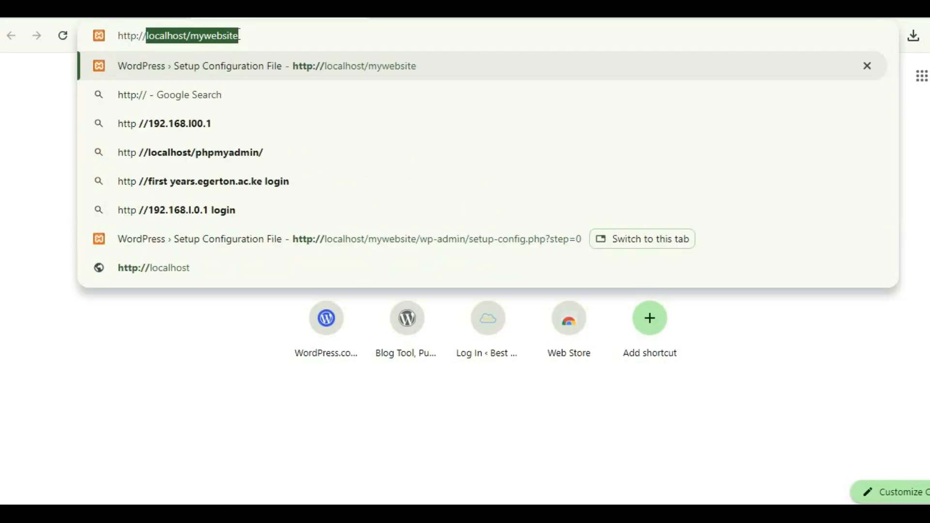
type("localhost/")
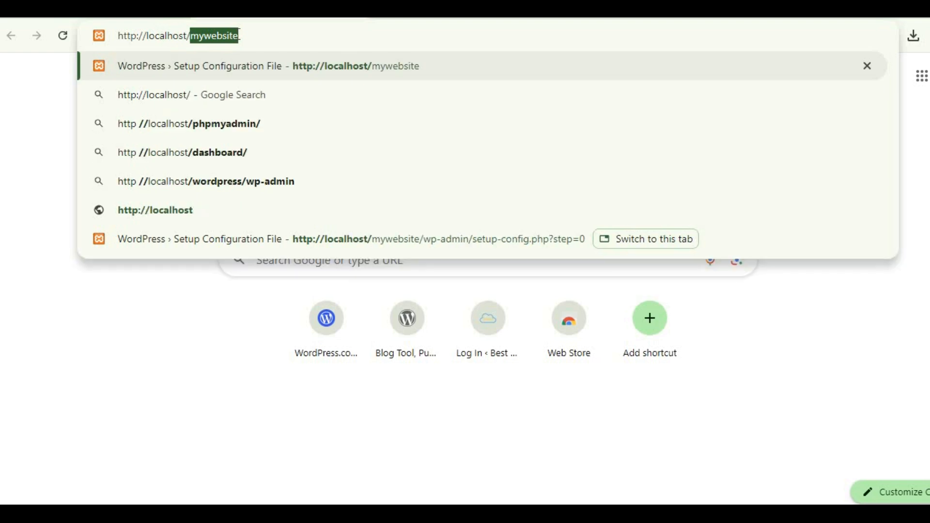
type("php")
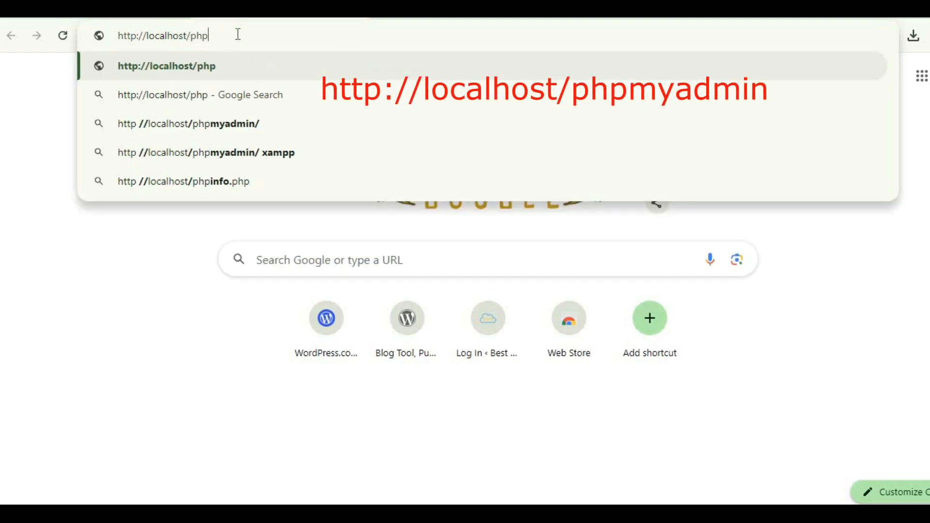
type("myadmin")
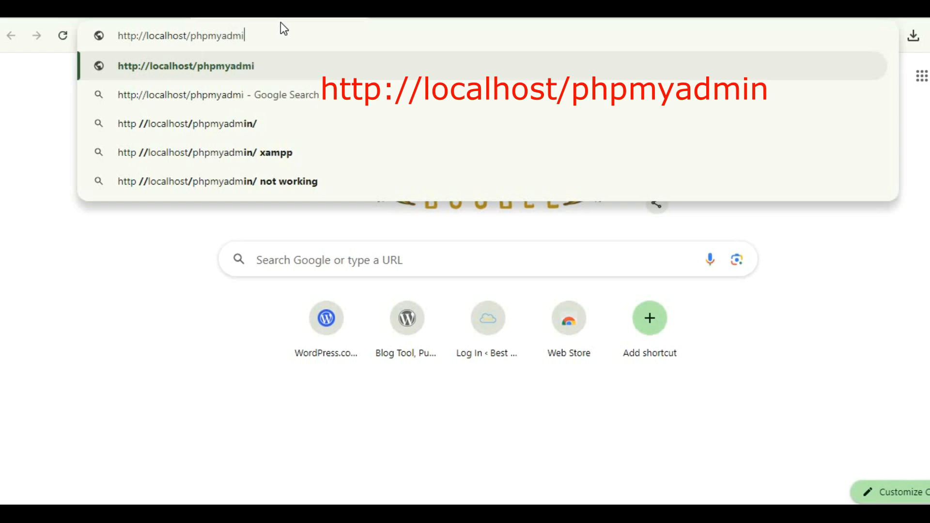
key("Return")
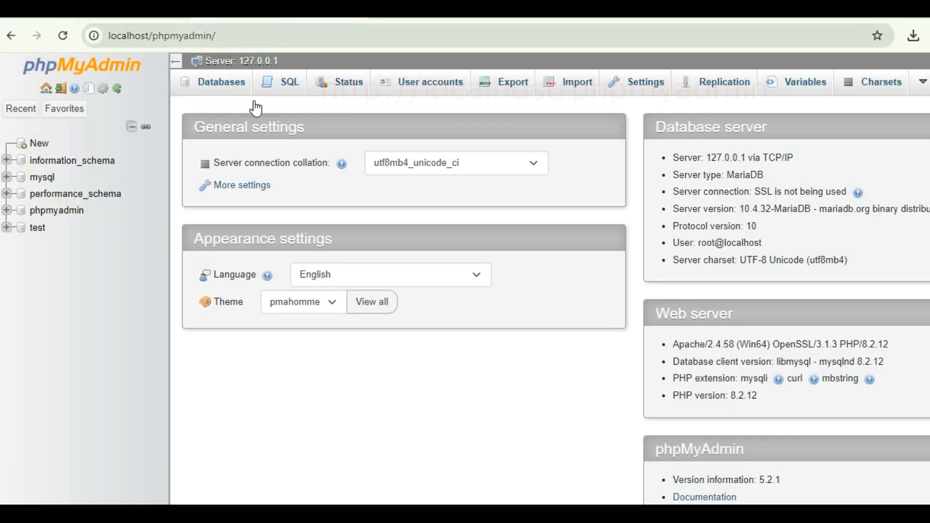
left_click(228, 83)
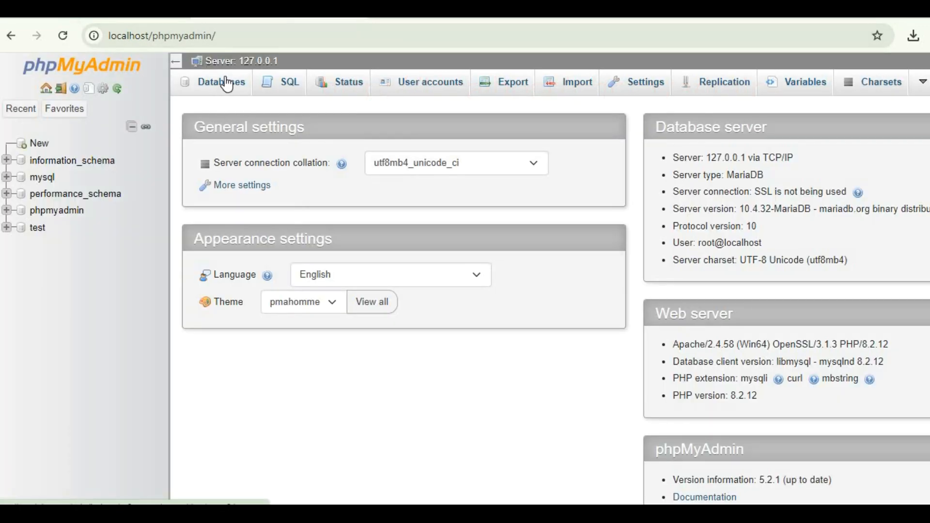
type("WordPress_")
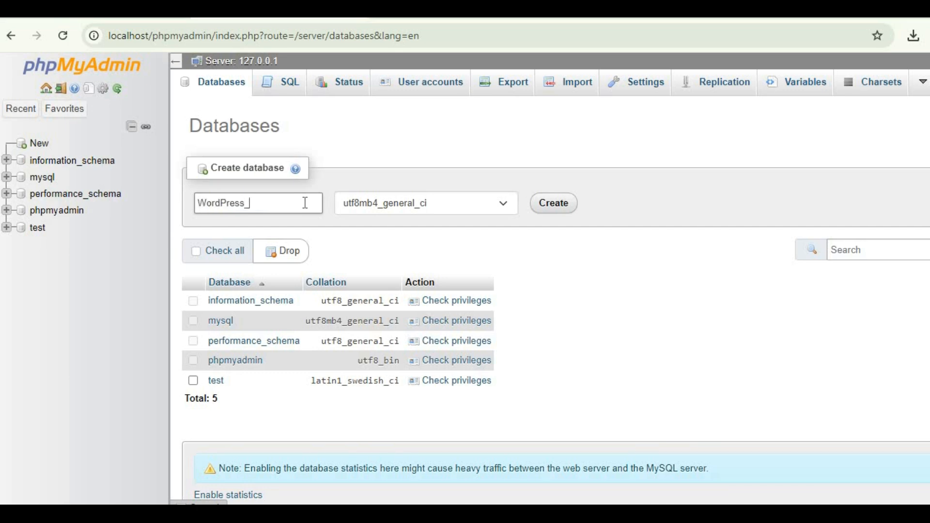
left_click(541, 206)
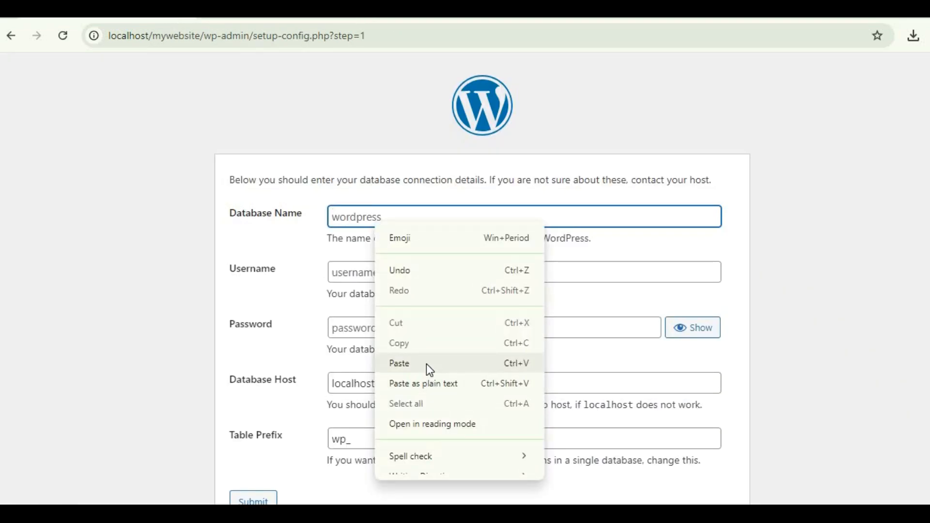
Submit database wordpress_db, username root and a blank password, then run the installation.
left_click(426, 365)
left_click(402, 274)
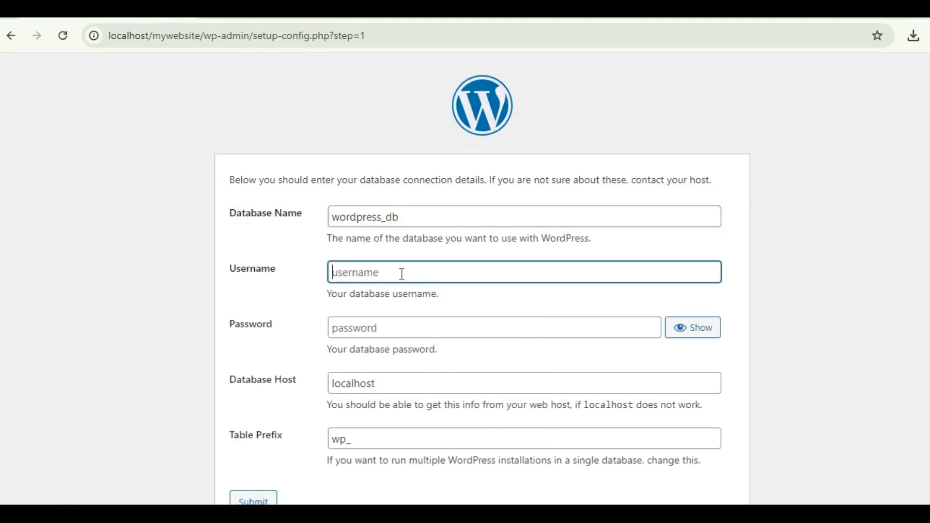
type("R")
key("BackSpace")
type("root")
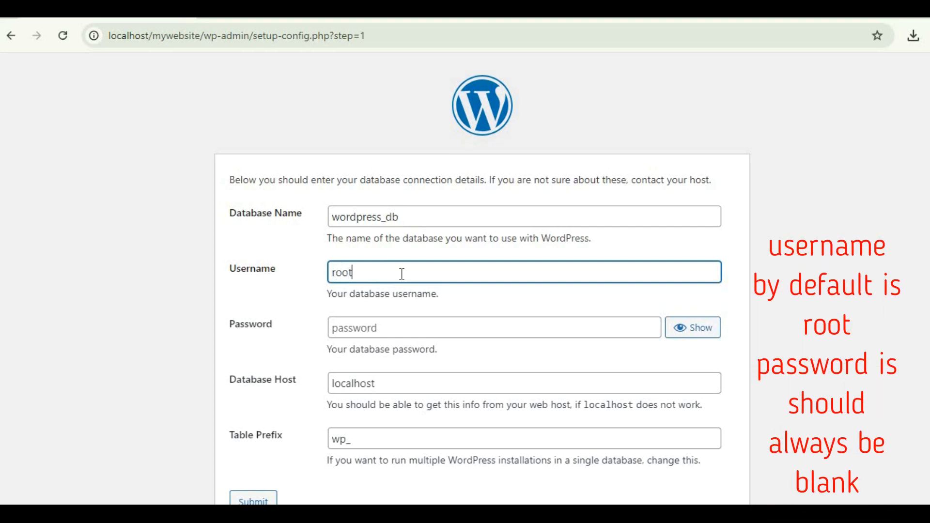
left_click(383, 330)
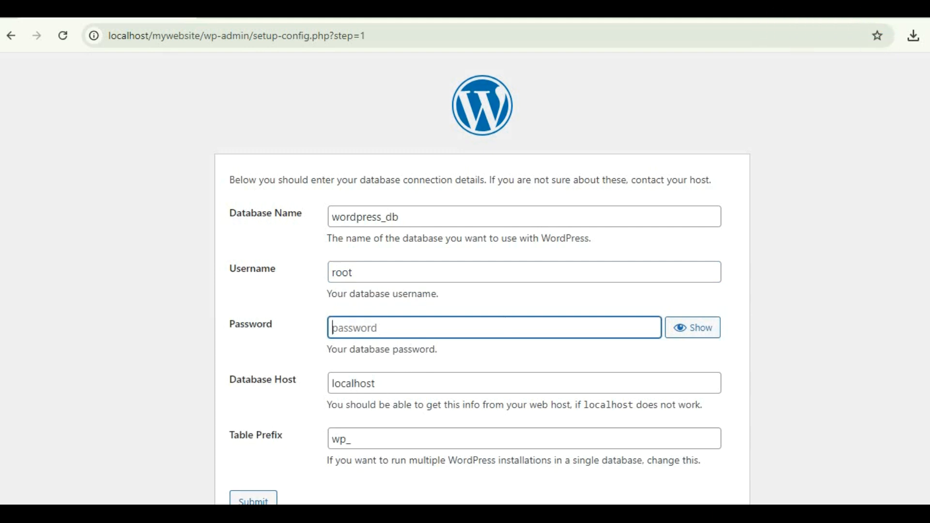
scroll(271, 484, "down", 1)
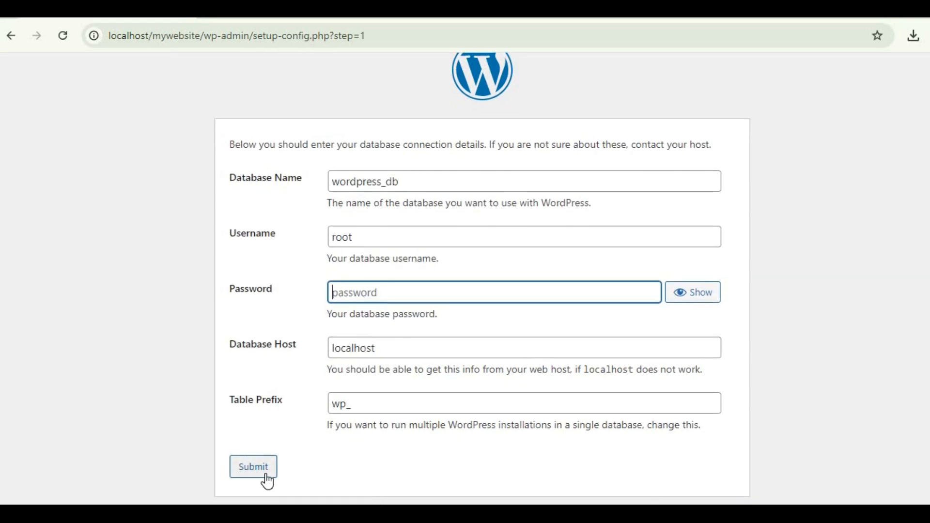
left_click(267, 476)
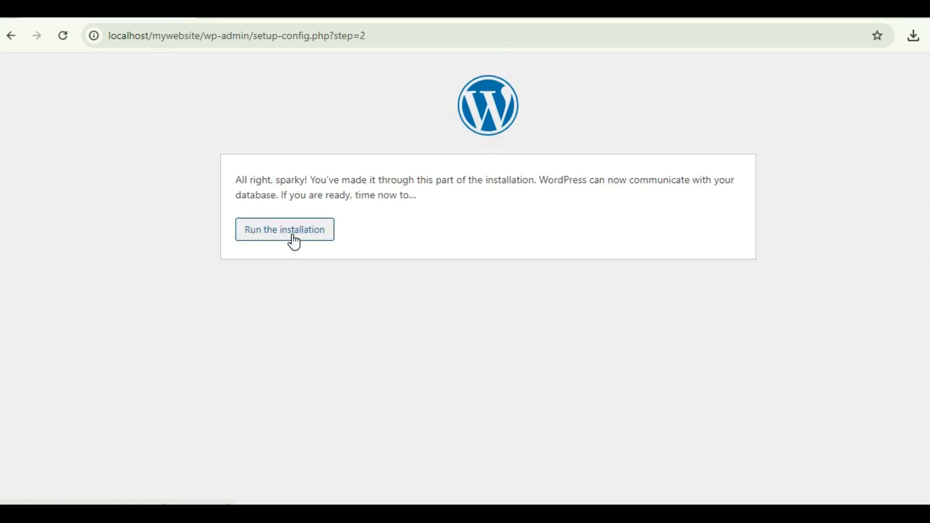
left_click(294, 243)
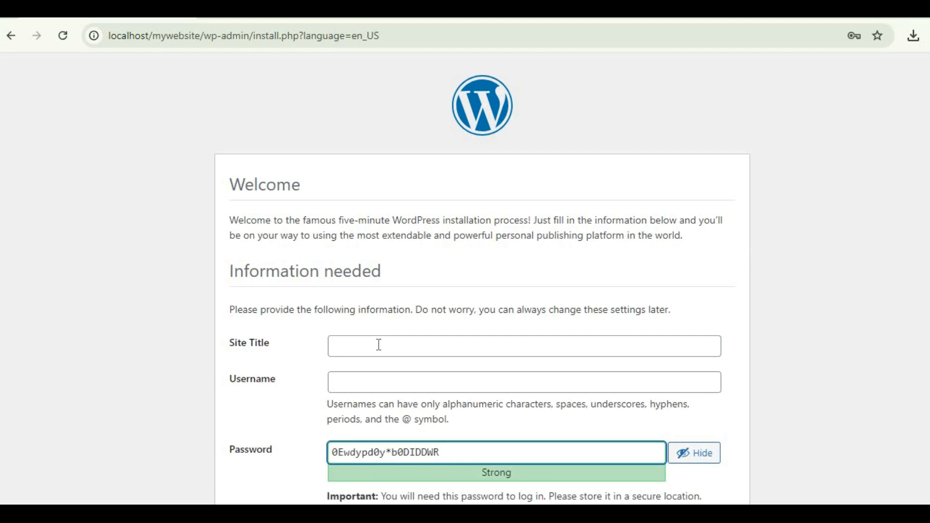
Enter the site title myWordPress and admin account details, install, and log in to the Dashboard.
scroll(451, 196, "down", 3)
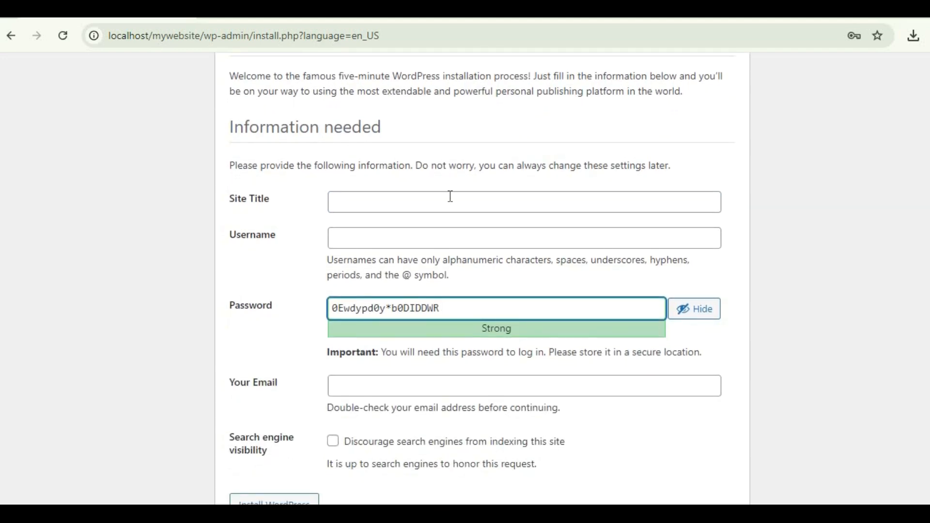
scroll(434, 477, "down", 1)
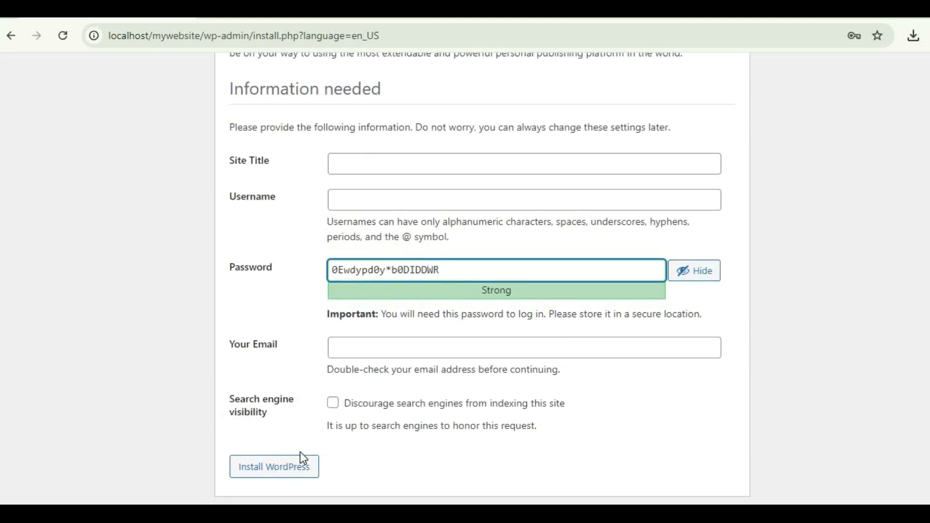
left_click(384, 161)
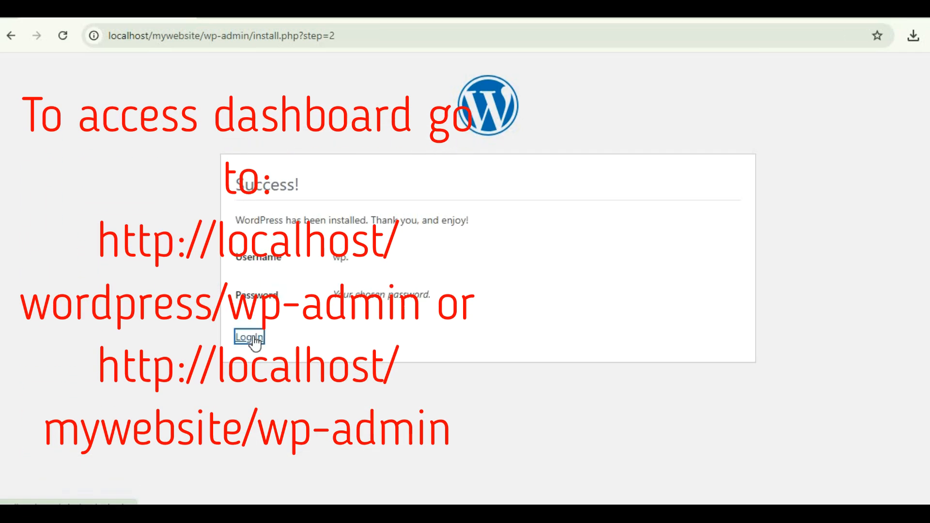
left_click(252, 339)
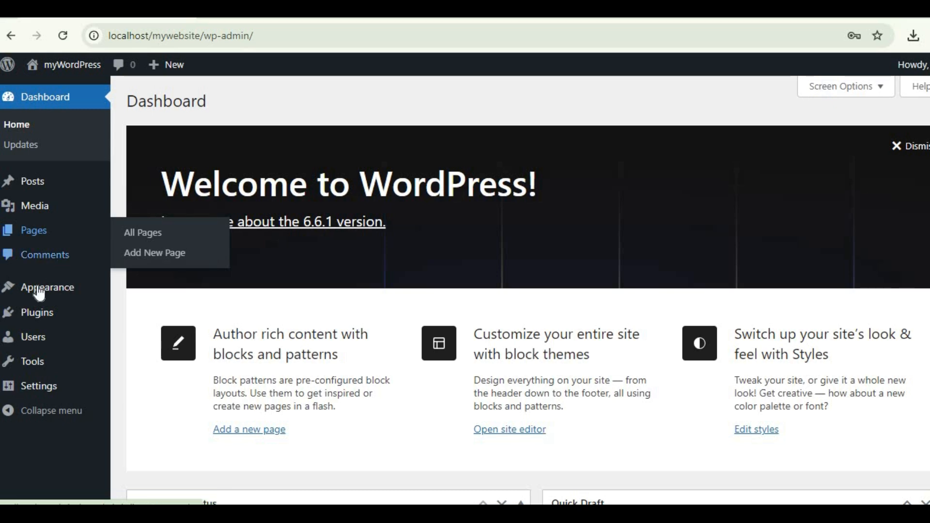
mouse_move(41, 343)
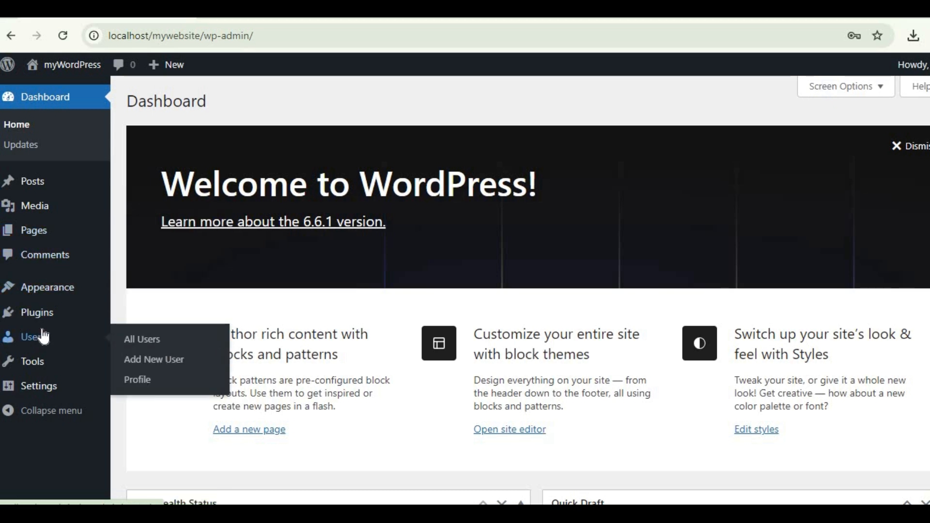